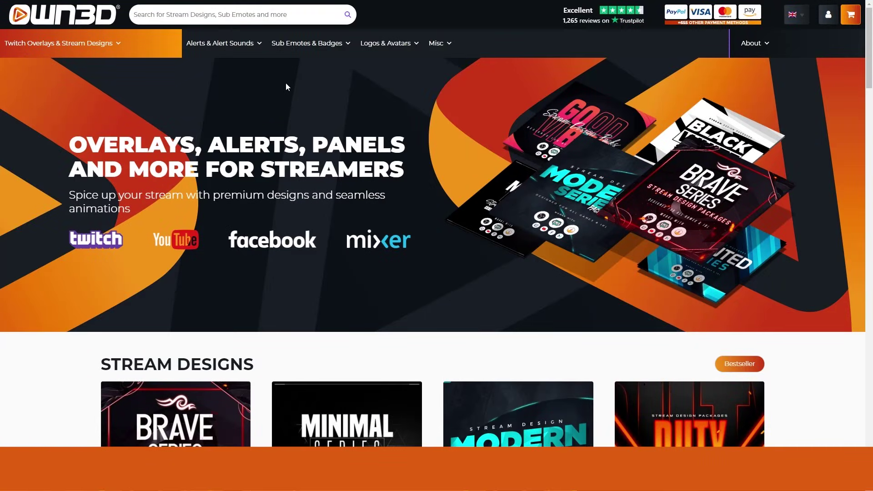
# Step: Scroll down the OWN3D homepage to browse the branding packages
pyautogui.scroll(-6, 284, 107)
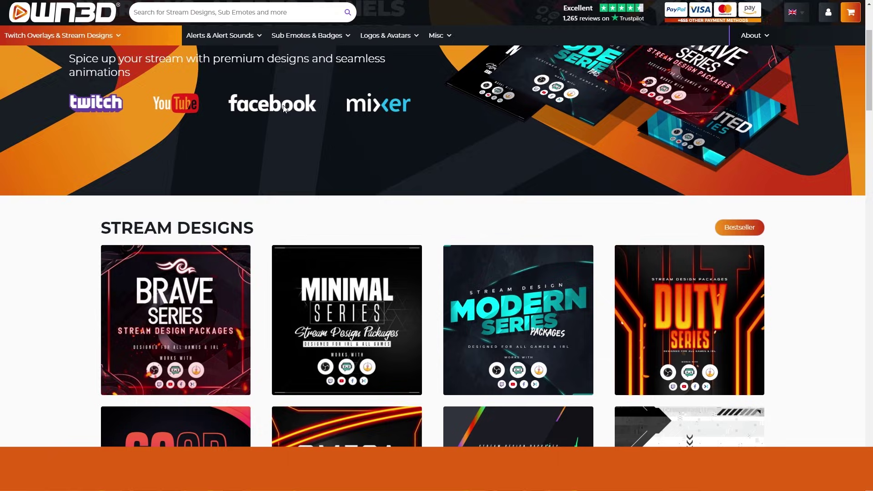
pyautogui.scroll(-2, 305, 118)
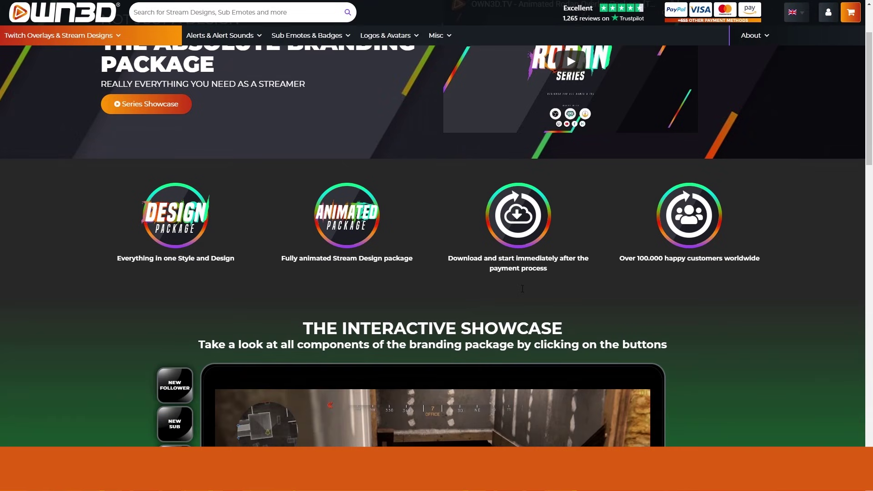
pyautogui.scroll(-3, 522, 288)
pyautogui.scroll(-2, 522, 288)
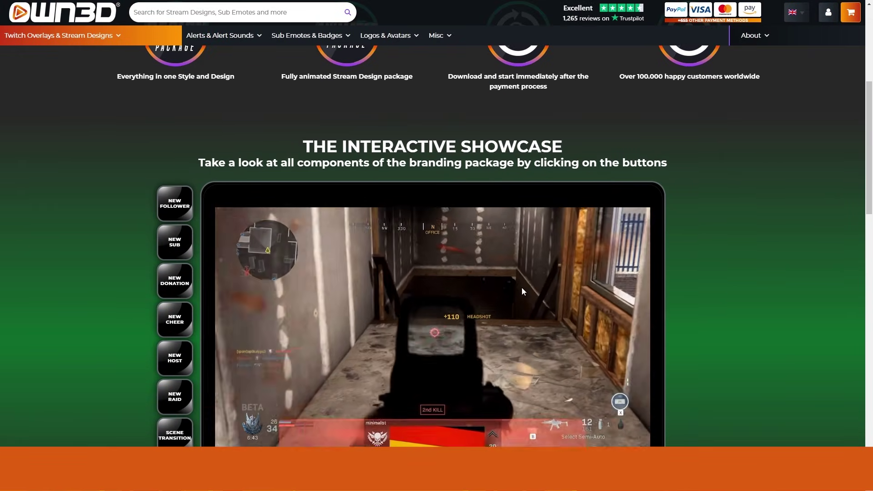
pyautogui.scroll(-2, 522, 288)
pyautogui.scroll(-5, 522, 288)
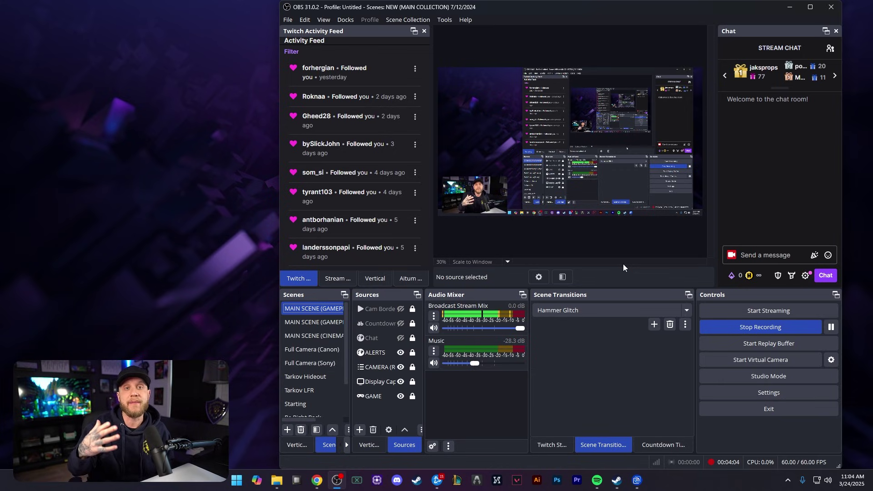
pyautogui.click(777, 394)
pyautogui.moveTo(487, 75); pyautogui.dragTo(543, 58)
pyautogui.click(438, 107)
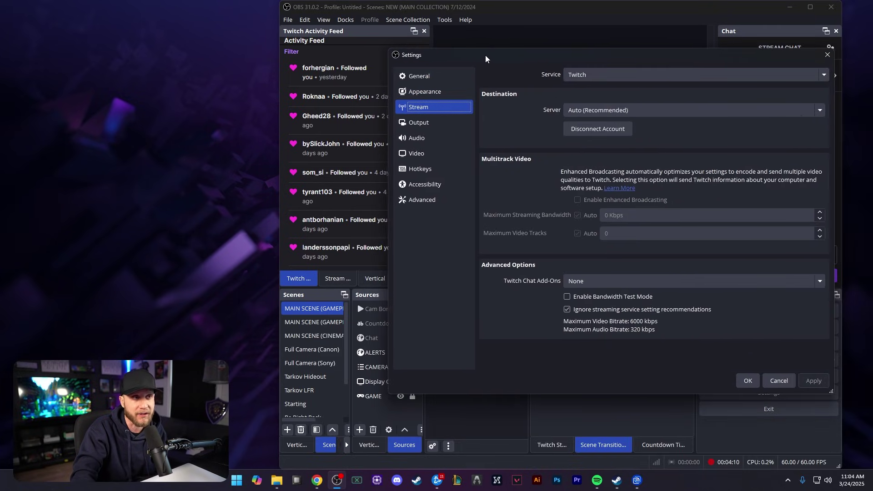
pyautogui.moveTo(486, 56); pyautogui.dragTo(485, 56)
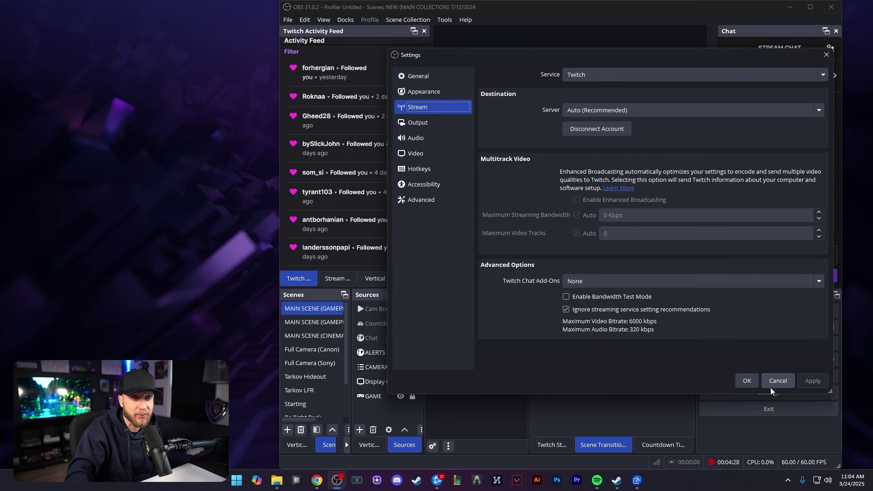
pyautogui.click(748, 381)
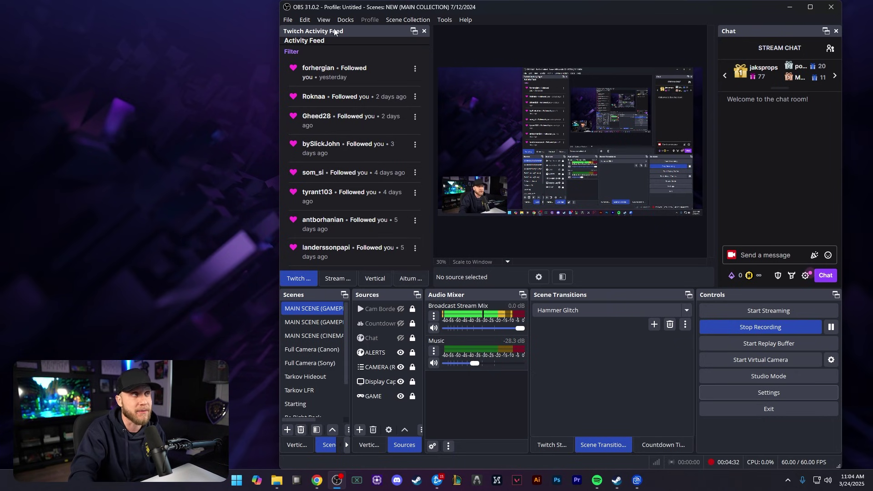
# Step: Float the Twitch Activity Feed and the chat panel as separate windows
pyautogui.click(414, 31)
pyautogui.moveTo(726, 36); pyautogui.dragTo(130, 215)
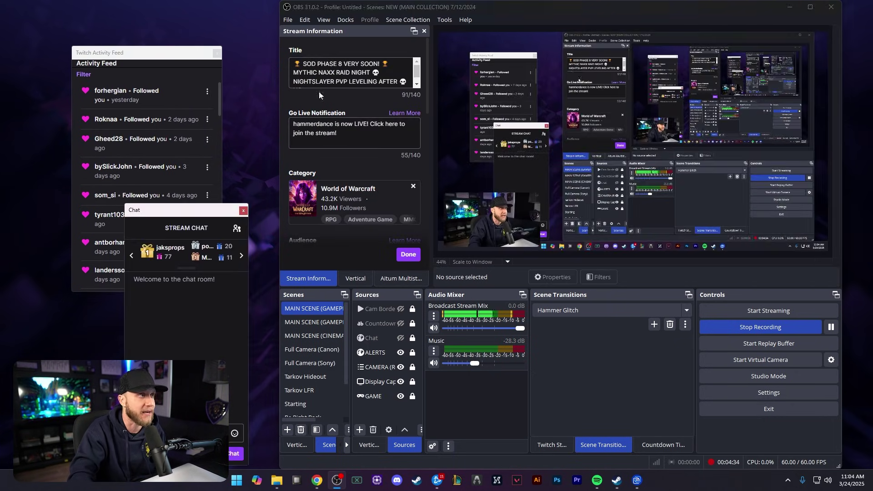
pyautogui.moveTo(321, 32); pyautogui.dragTo(332, 78)
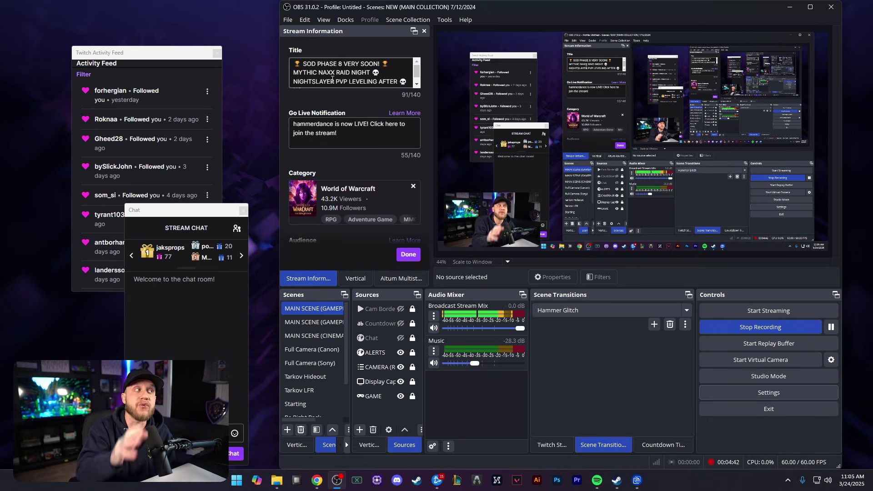
# Step: Check the Docks menu, view Twitch Stats, and return to Scene Transitions
pyautogui.click(346, 20)
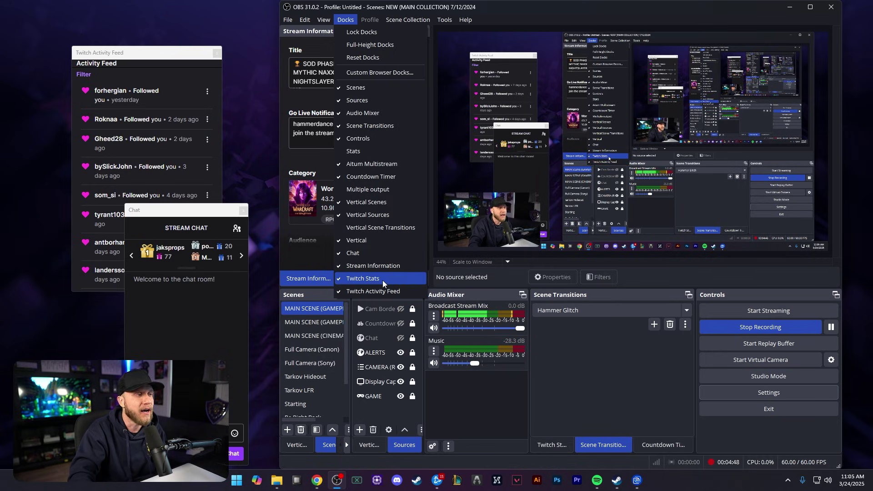
pyautogui.click(607, 369)
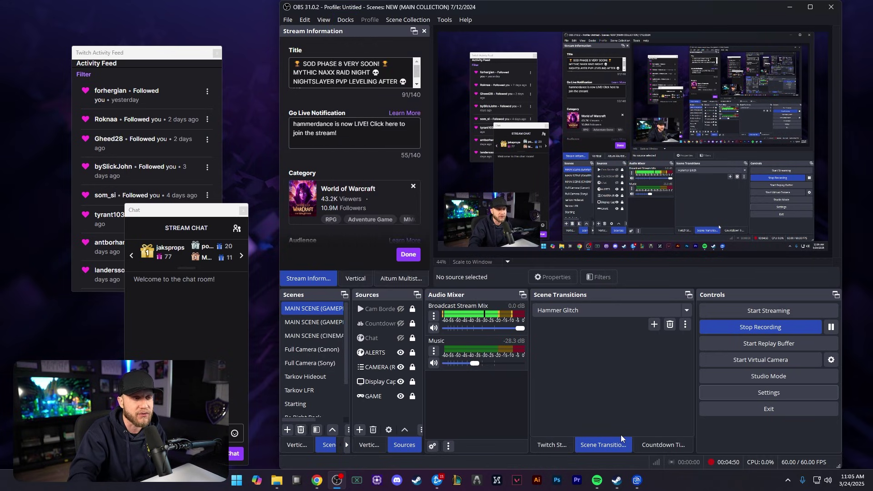
pyautogui.click(551, 445)
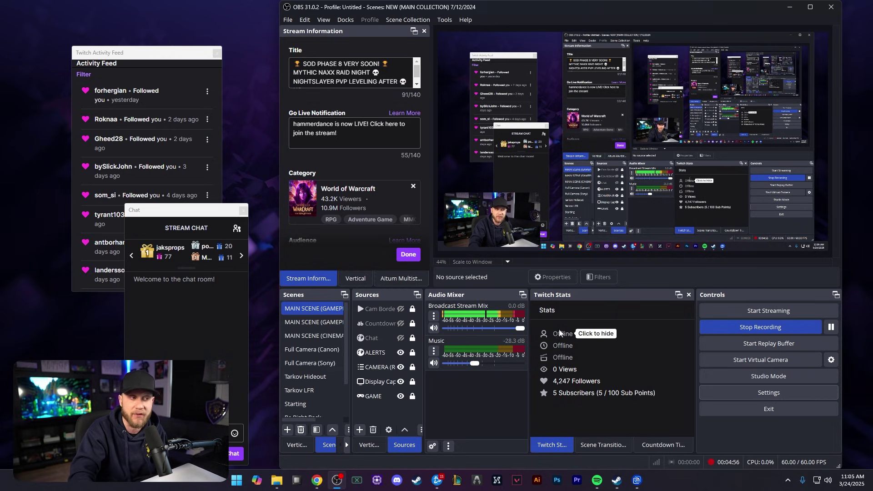
pyautogui.click(603, 445)
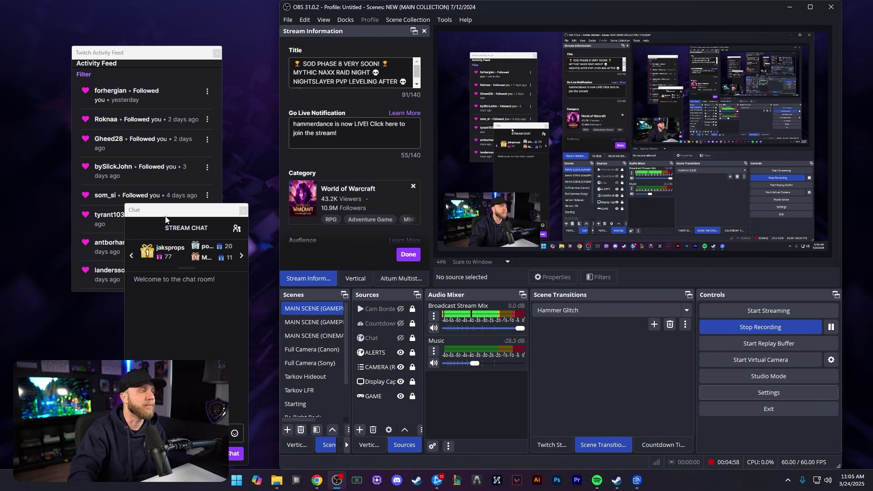
# Step: Dock the floating chat back on the right side of the main window
pyautogui.moveTo(165, 219); pyautogui.dragTo(191, 217)
pyautogui.click(345, 19)
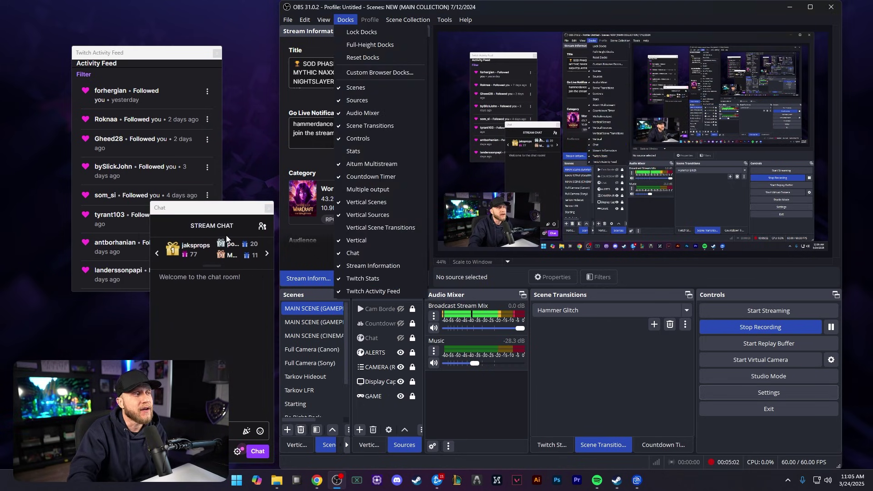
pyautogui.click(228, 210)
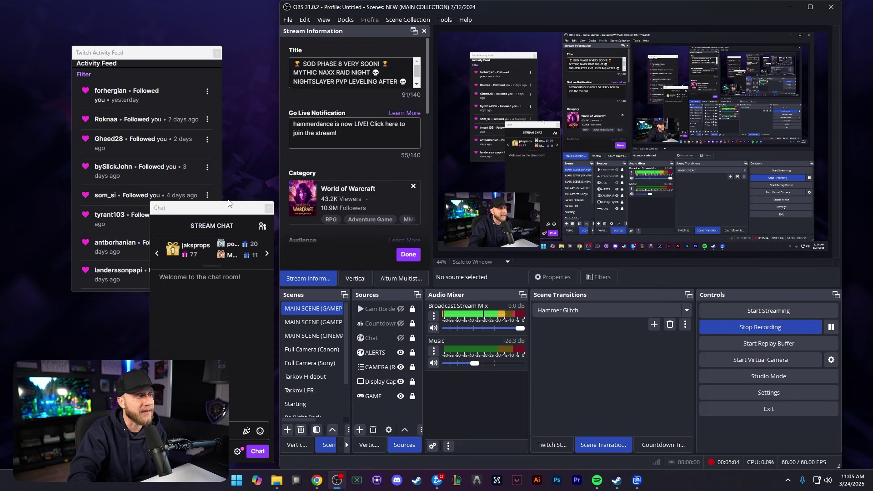
pyautogui.moveTo(227, 204); pyautogui.dragTo(811, 143)
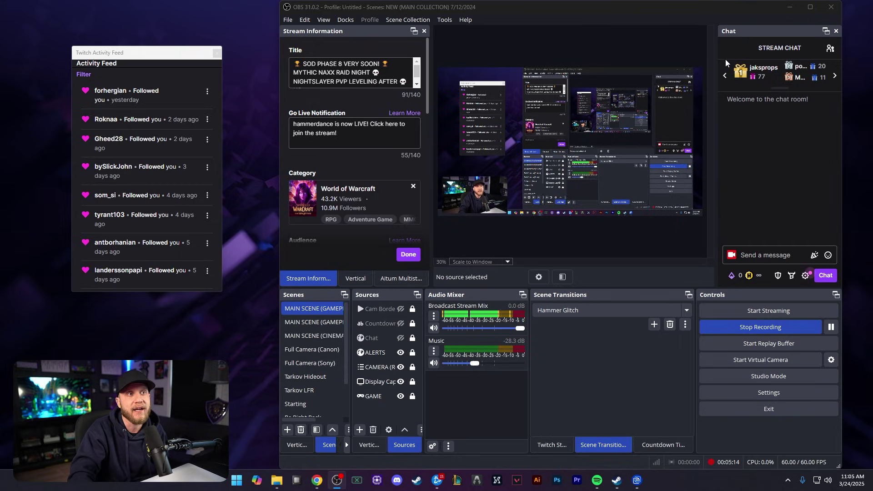
# Step: Tab the Activity Feed into the left dock group, browse its tabs, and widen the chat slightly
pyautogui.moveTo(113, 56); pyautogui.dragTo(349, 93)
pyautogui.click(337, 278)
pyautogui.click(374, 278)
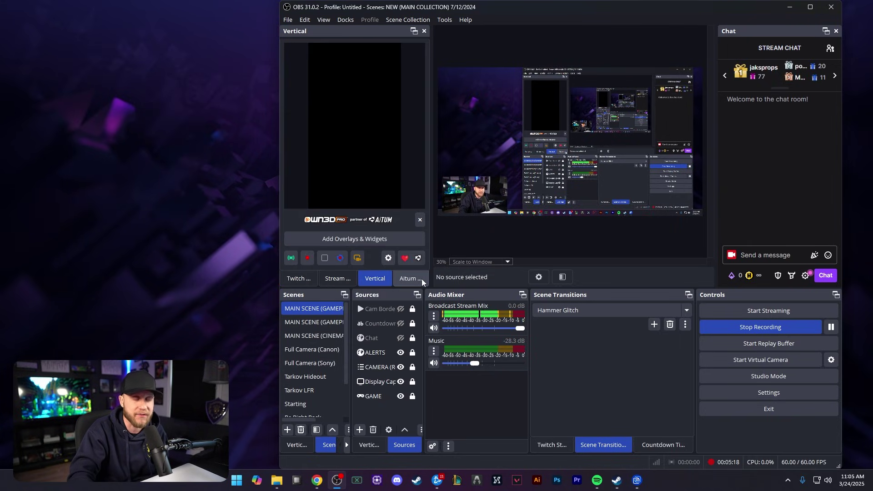
pyautogui.click(422, 280)
pyautogui.click(378, 279)
pyautogui.click(316, 279)
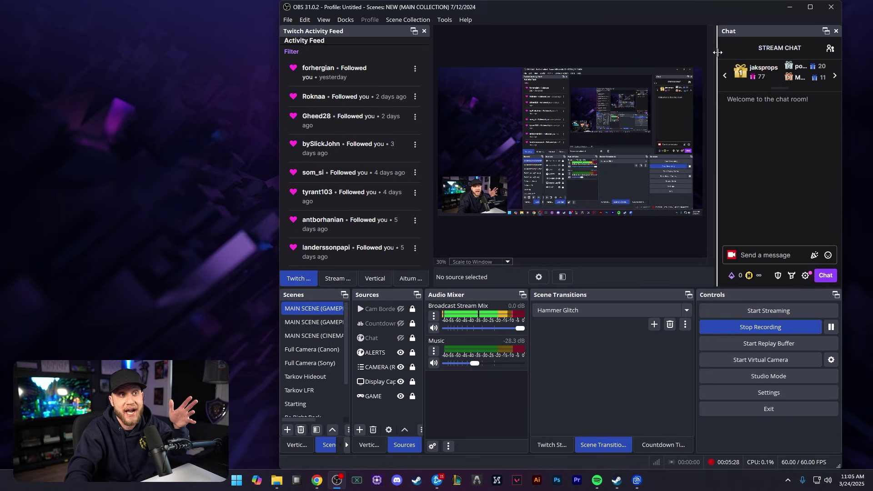
pyautogui.moveTo(716, 54); pyautogui.dragTo(714, 54)
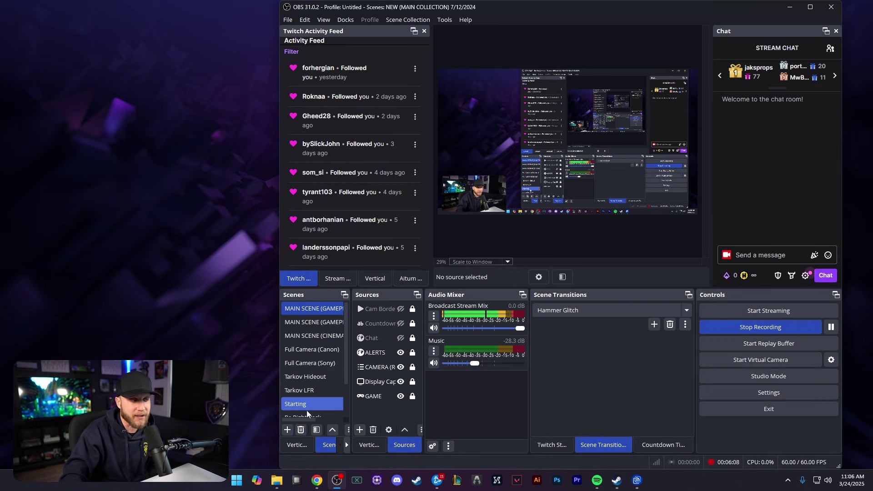
# Step: Add a new scene and rename it from 'Scene 2' to 'Testing Scene'
pyautogui.click(287, 430)
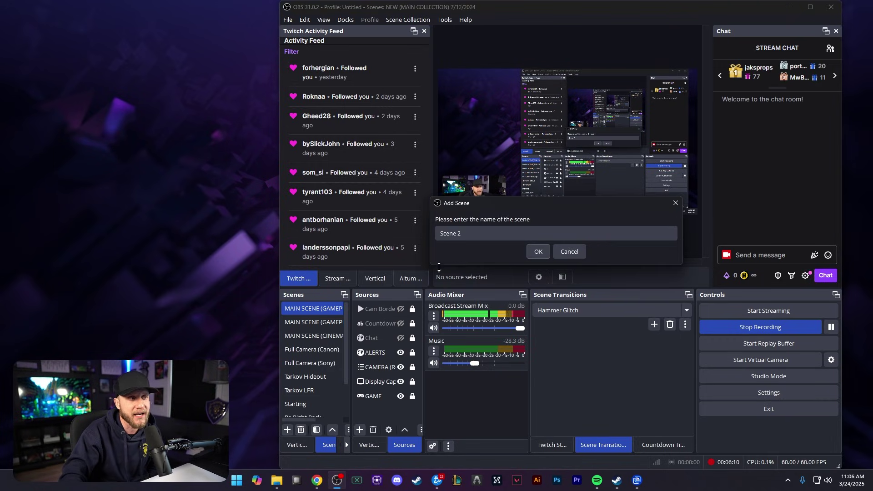
pyautogui.click(438, 236)
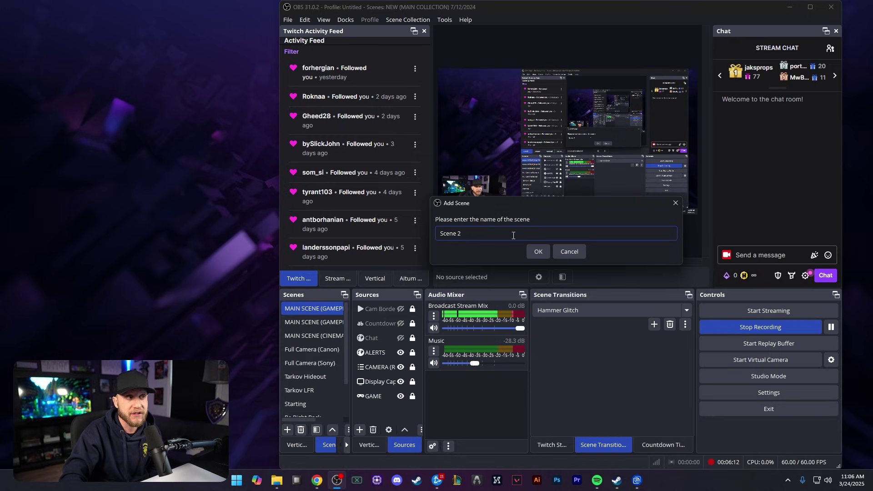
pyautogui.press('BackSpace')
pyautogui.press('BackSpace')
pyautogui.press('BackSpace')
pyautogui.press('BackSpace')
pyautogui.press('BackSpace')
pyautogui.press('BackSpace')
pyautogui.press('BackSpace')
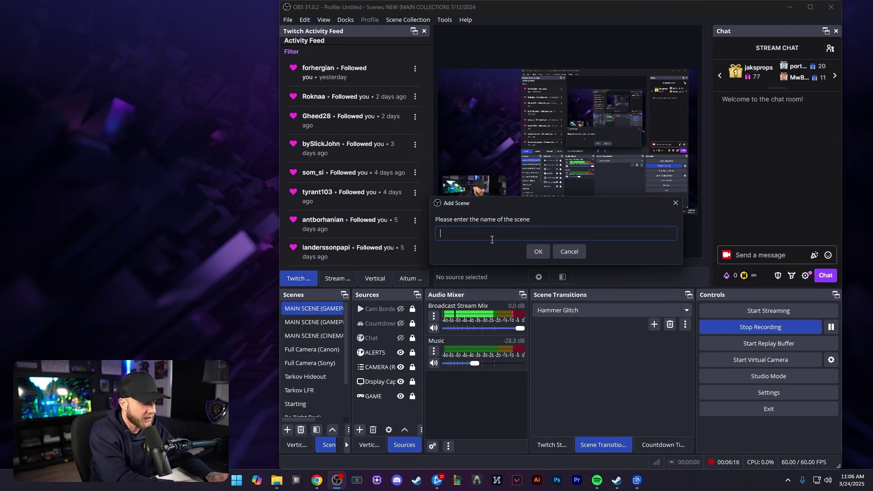
pyautogui.write('Testing Scene')
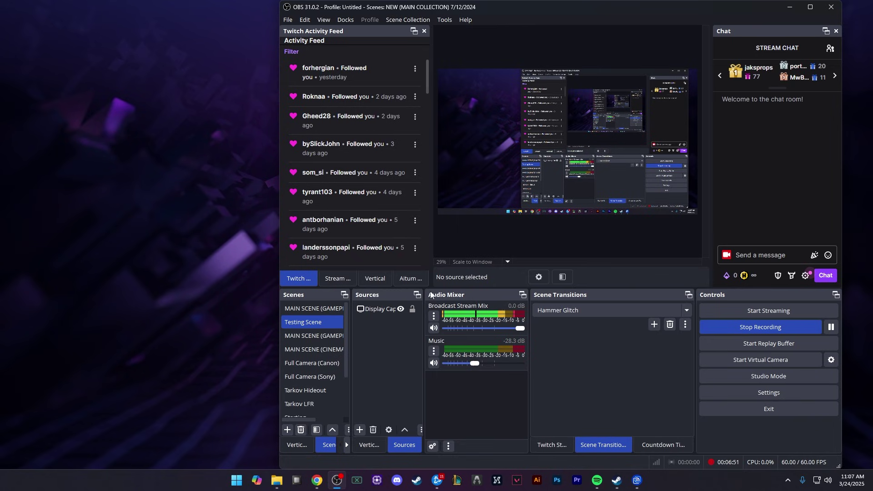
# Step: Lock Display Capture and start a Video Capture Device set to reuse an existing source
pyautogui.click(414, 313)
pyautogui.click(412, 310)
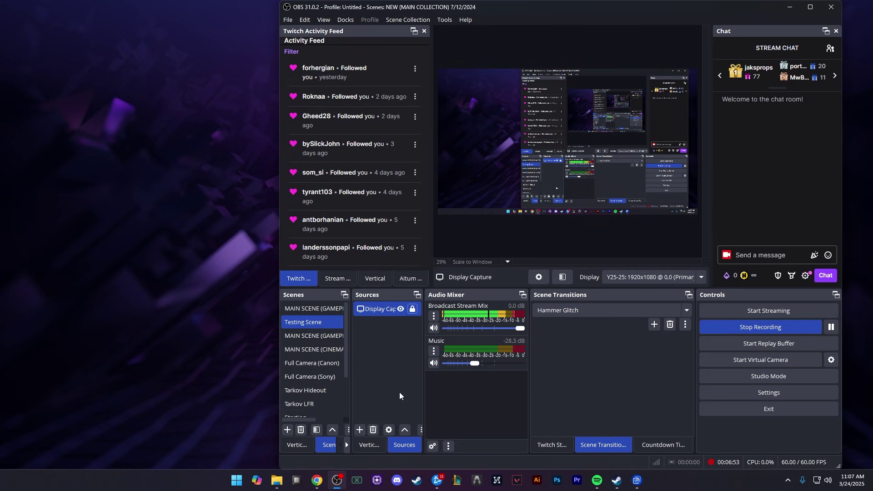
pyautogui.click(361, 430)
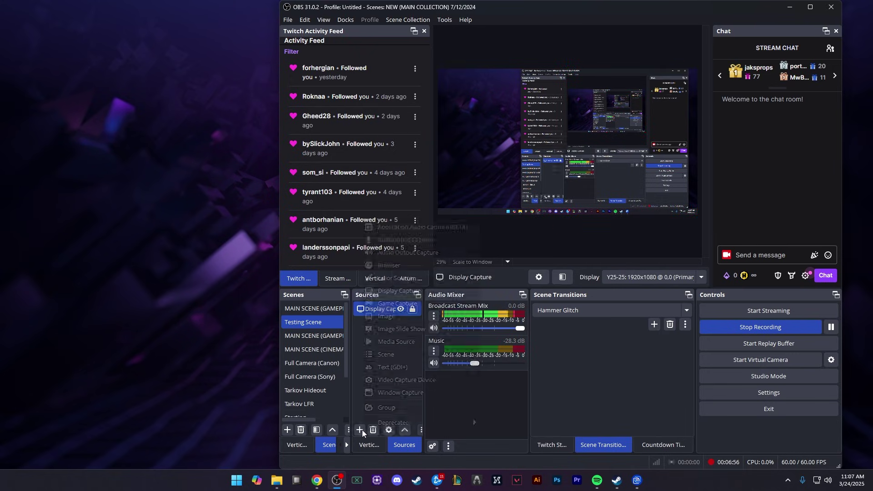
pyautogui.click(434, 382)
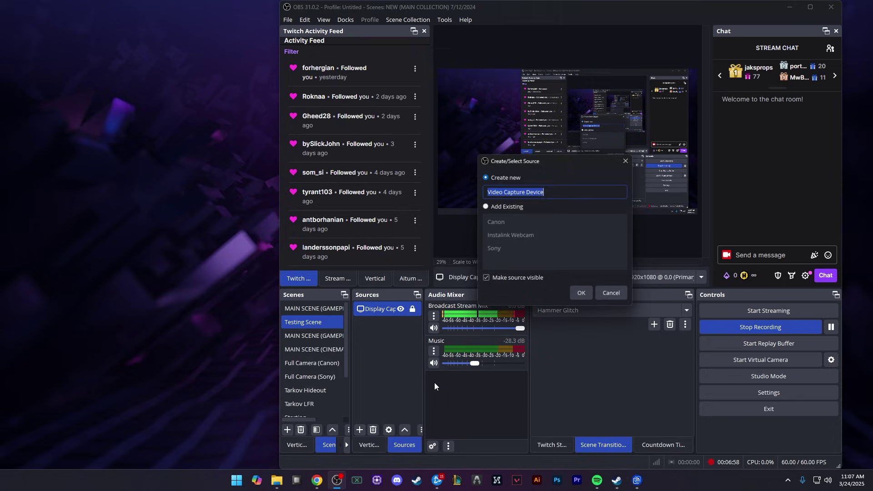
pyautogui.click(501, 209)
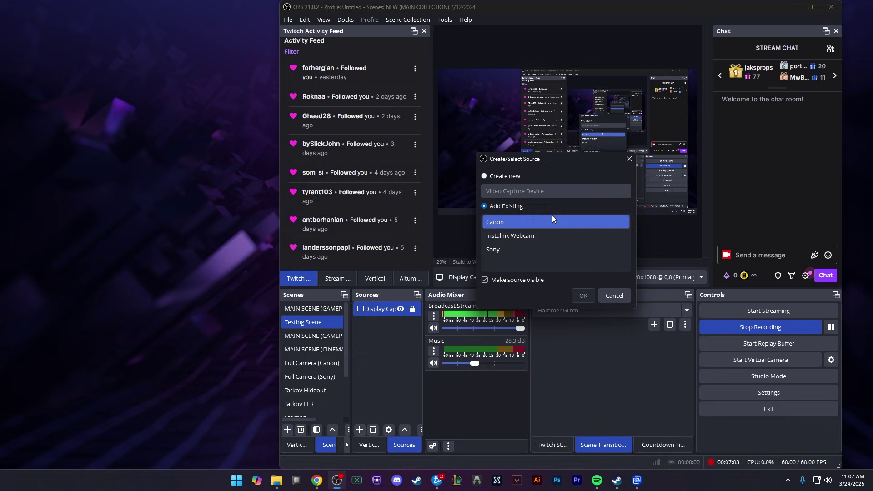
pyautogui.click(499, 178)
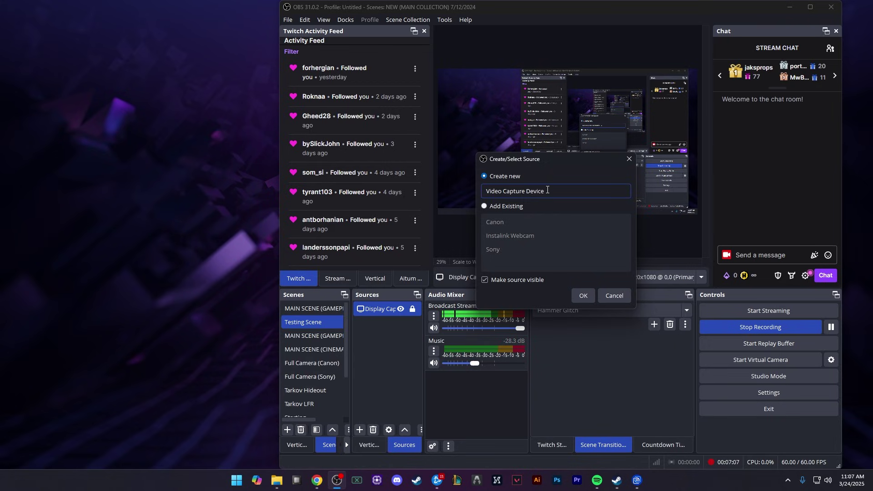
pyautogui.click(509, 207)
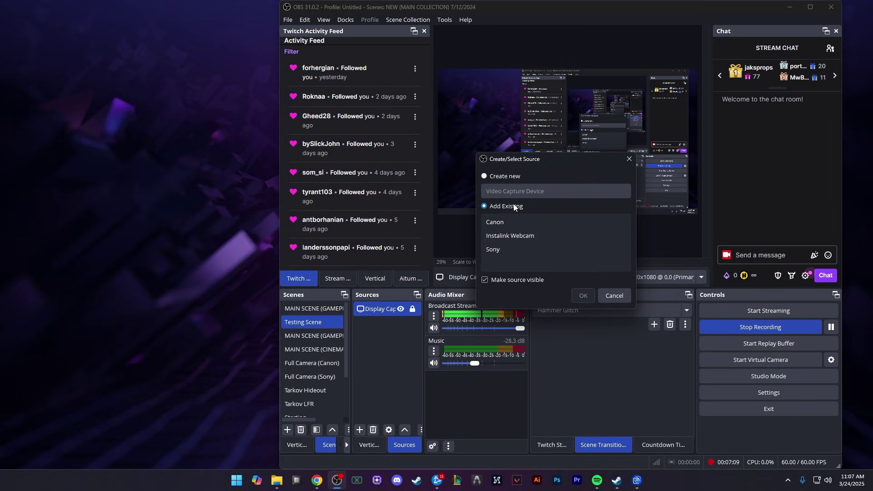
# Step: Add the existing Sony camera and move it toward the lower left of the preview
pyautogui.click(512, 250)
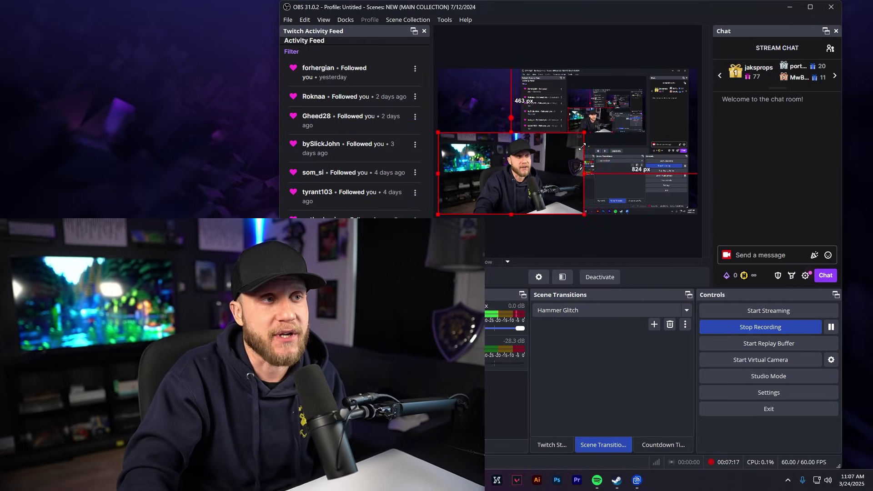
pyautogui.moveTo(490, 183); pyautogui.dragTo(486, 180)
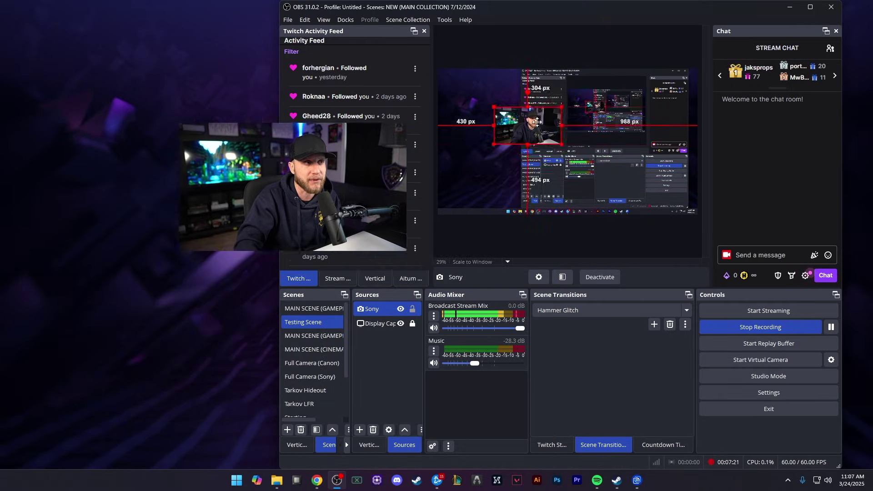
pyautogui.moveTo(501, 181); pyautogui.dragTo(467, 180)
pyautogui.click(383, 366)
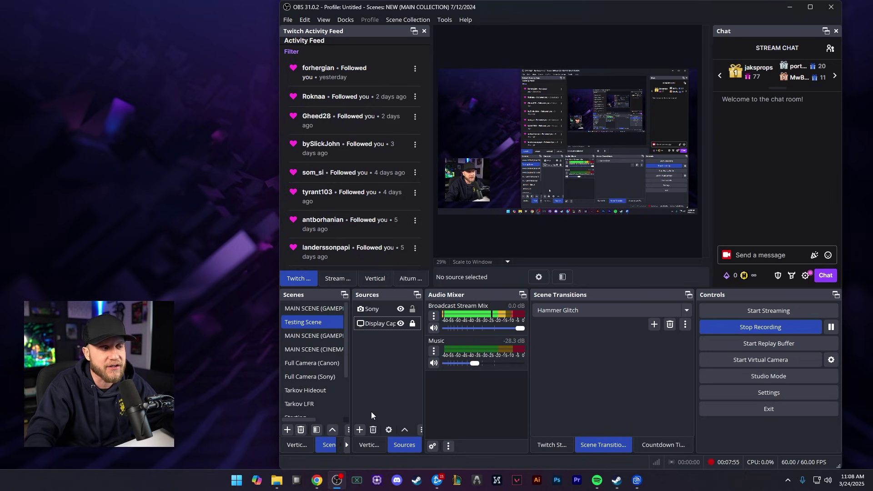
# Step: Add the existing GAME source through Game Capture's Add Existing option
pyautogui.click(360, 430)
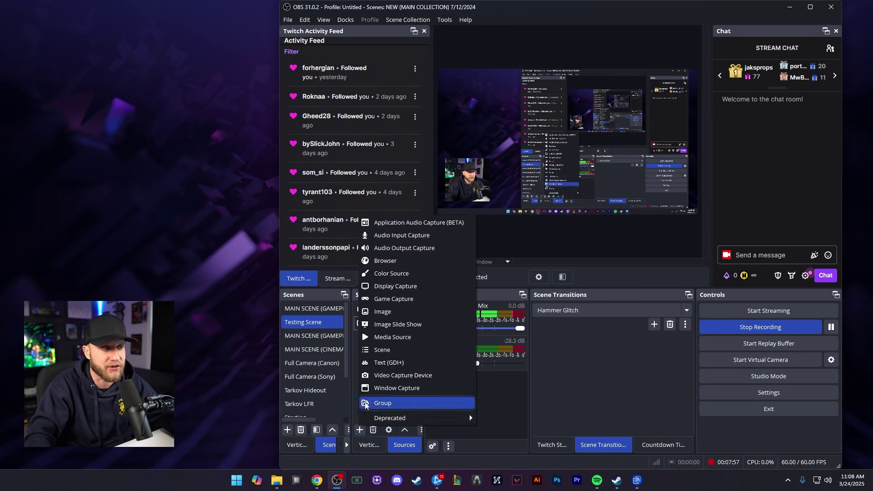
pyautogui.click(358, 432)
pyautogui.click(359, 432)
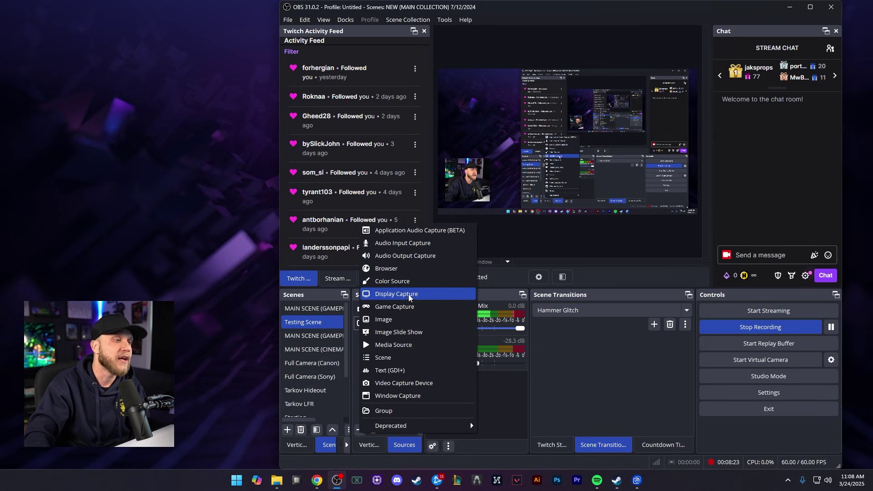
pyautogui.click(433, 308)
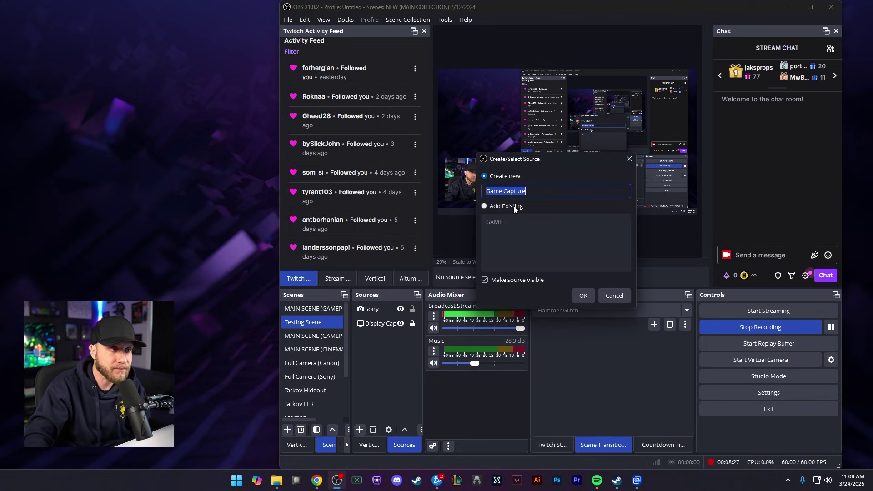
pyautogui.click(514, 206)
pyautogui.click(541, 222)
pyautogui.click(583, 295)
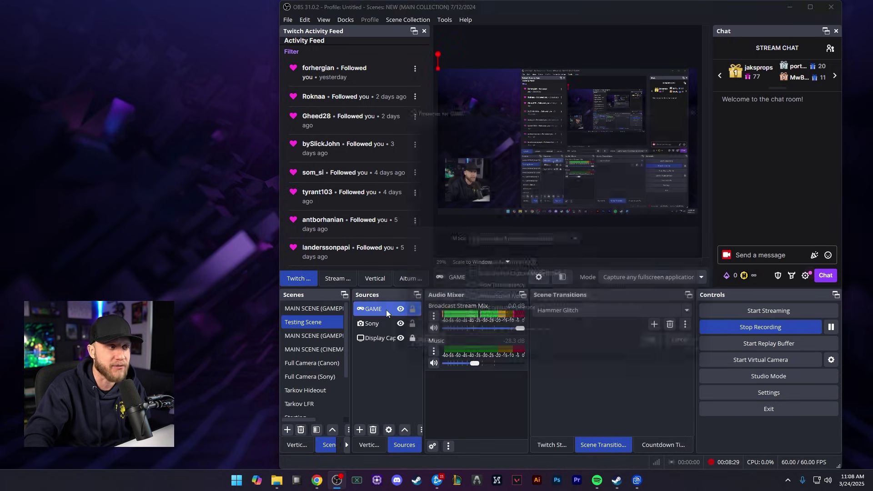
# Step: Check GAME's capture mode, leave it on any fullscreen application, and cancel
pyautogui.doubleClick(386, 310)
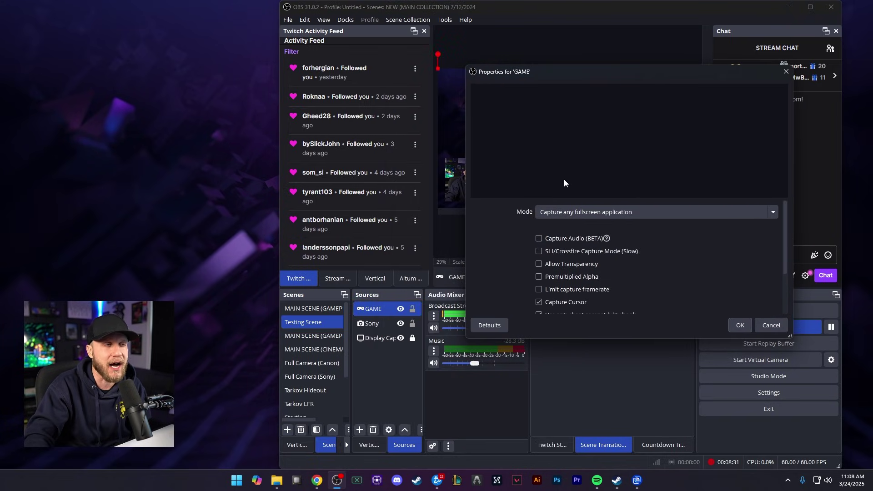
pyautogui.click(591, 214)
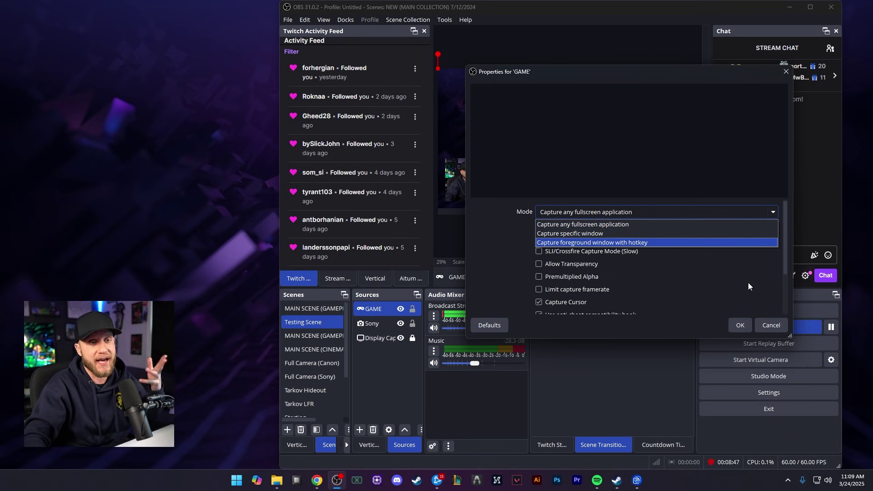
pyautogui.click(771, 326)
pyautogui.click(771, 326)
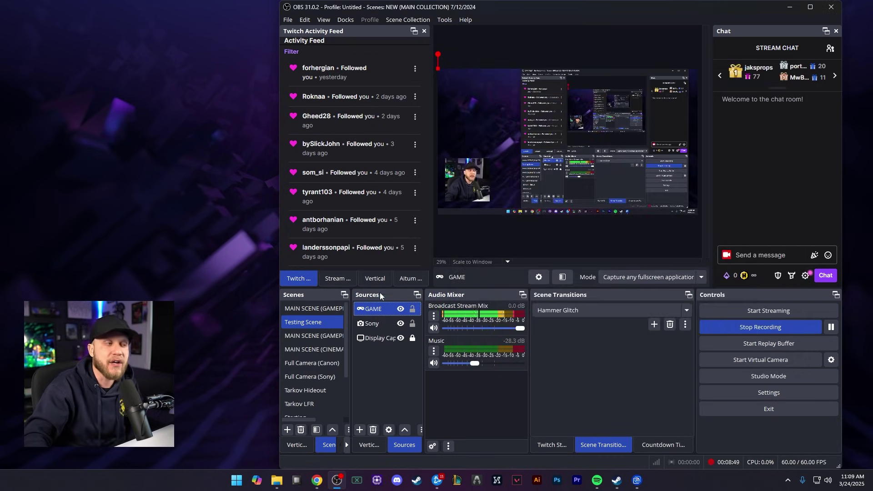
# Step: Try source selections and widen the Sources dock to show full names
pyautogui.keyDown('ctrl'); pyautogui.click(382, 338); pyautogui.keyUp('ctrl')
pyautogui.keyDown('ctrl'); pyautogui.click(383, 341); pyautogui.keyUp('ctrl')
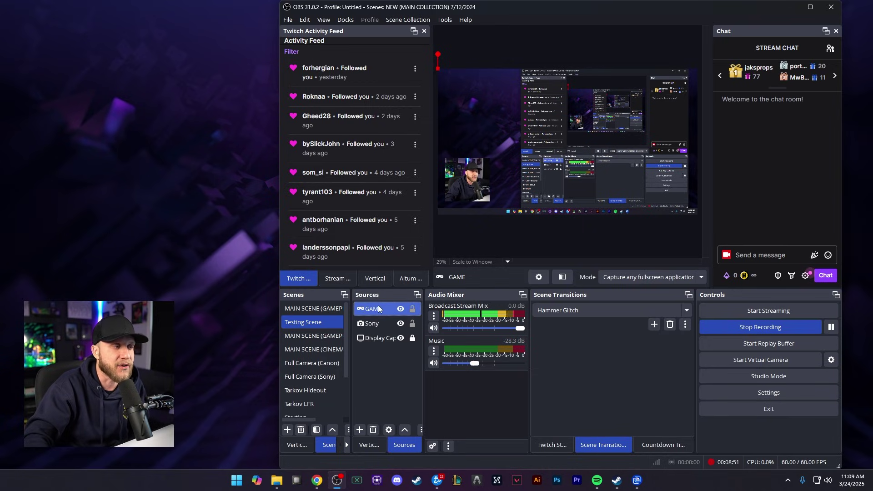
pyautogui.keyDown('ctrl'); pyautogui.click(379, 323); pyautogui.keyUp('ctrl')
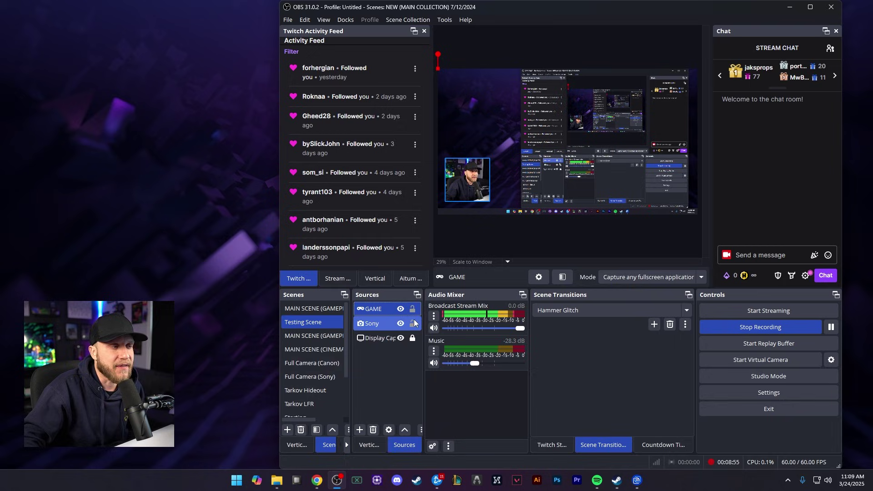
pyautogui.keyDown('ctrl'); pyautogui.click(378, 322); pyautogui.keyUp('ctrl')
pyautogui.moveTo(425, 325); pyautogui.dragTo(436, 324)
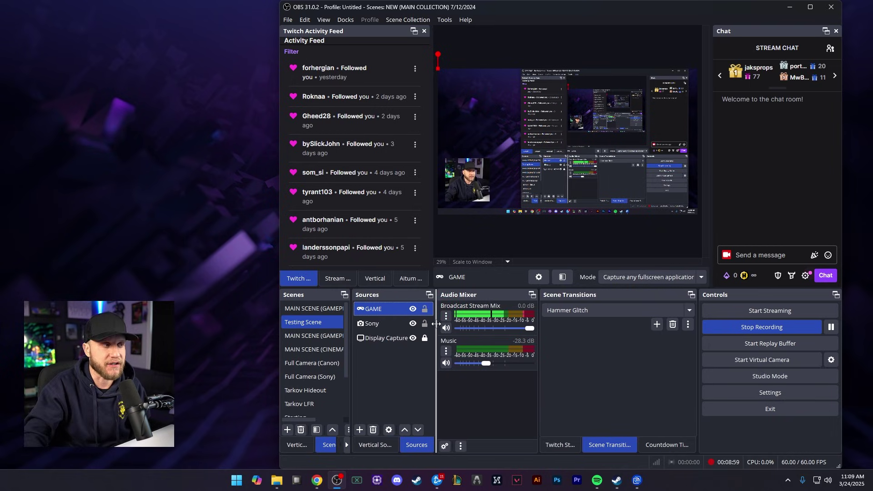
# Step: Reorder sources to Sony on top, GAME in the middle, Display Capture at the bottom
pyautogui.keyDown('ctrl'); pyautogui.click(380, 324); pyautogui.keyUp('ctrl')
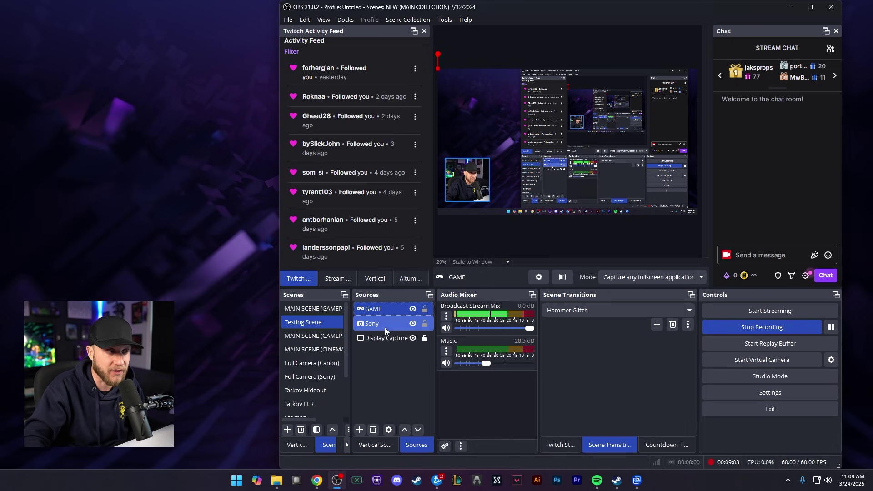
pyautogui.click(389, 339)
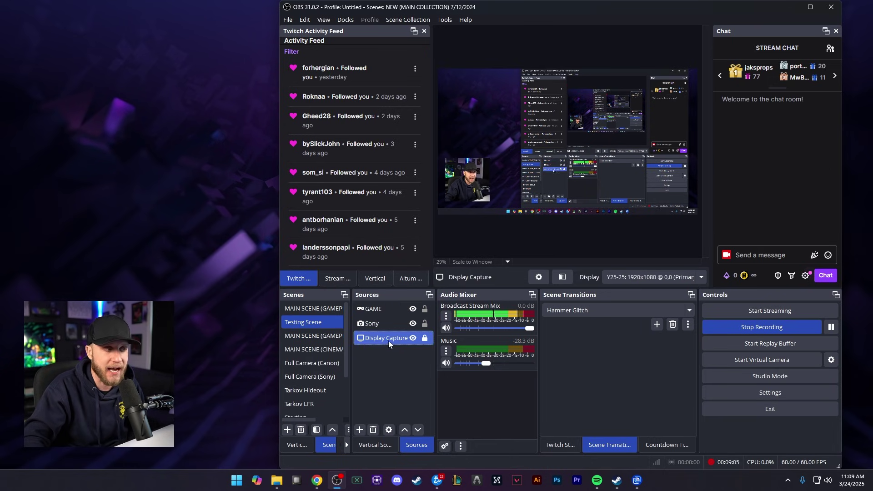
pyautogui.moveTo(386, 337); pyautogui.dragTo(393, 324)
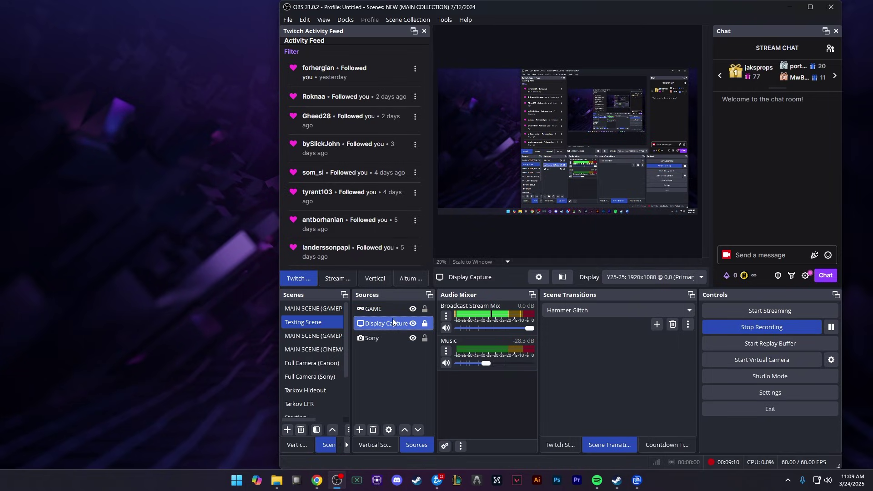
pyautogui.moveTo(386, 324); pyautogui.dragTo(387, 345)
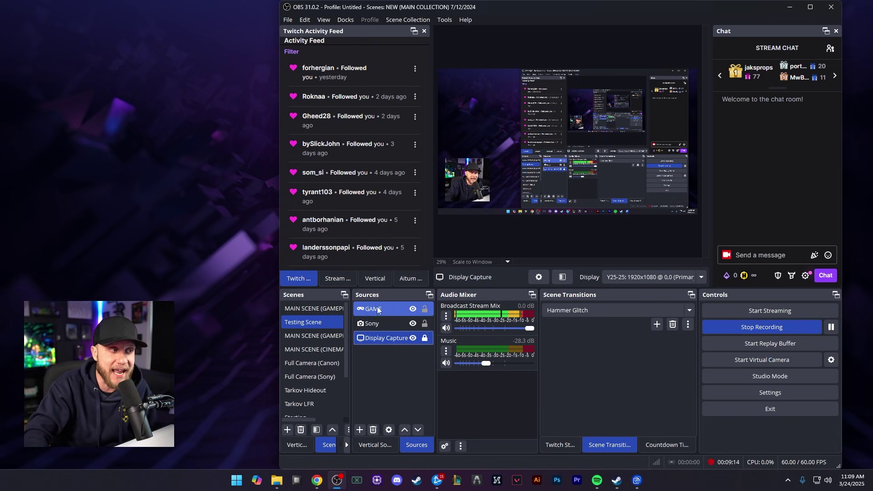
pyautogui.moveTo(388, 310); pyautogui.dragTo(398, 337)
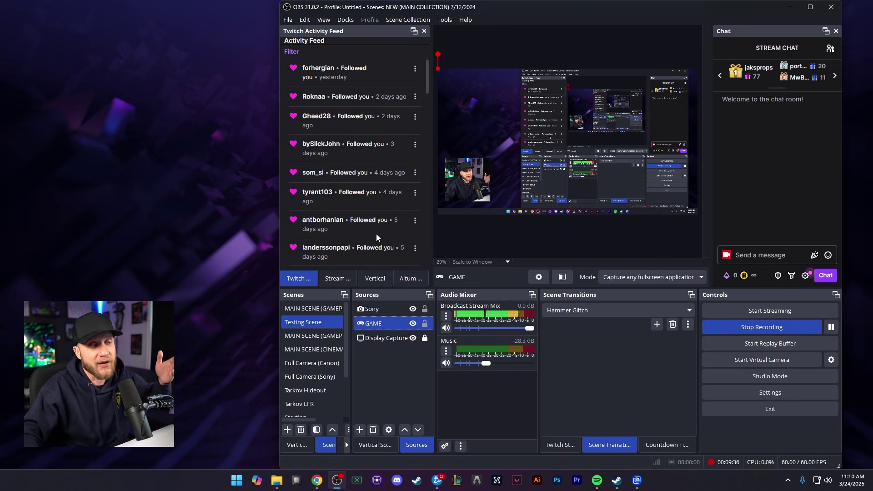
# Step: Remove the GAME source from the Testing Scene
pyautogui.rightClick(387, 326)
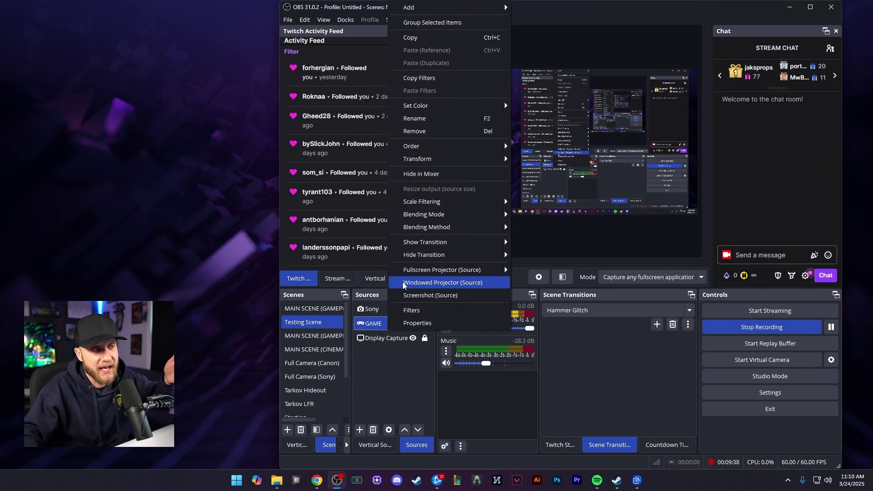
pyautogui.click(414, 131)
pyautogui.click(586, 249)
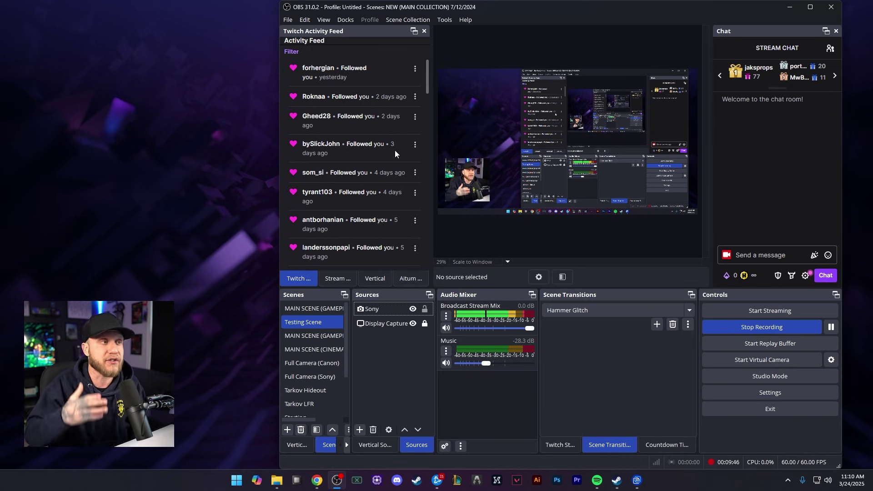
# Step: Resize the Sony webcam into a small inset at the lower left of the preview
pyautogui.click(389, 313)
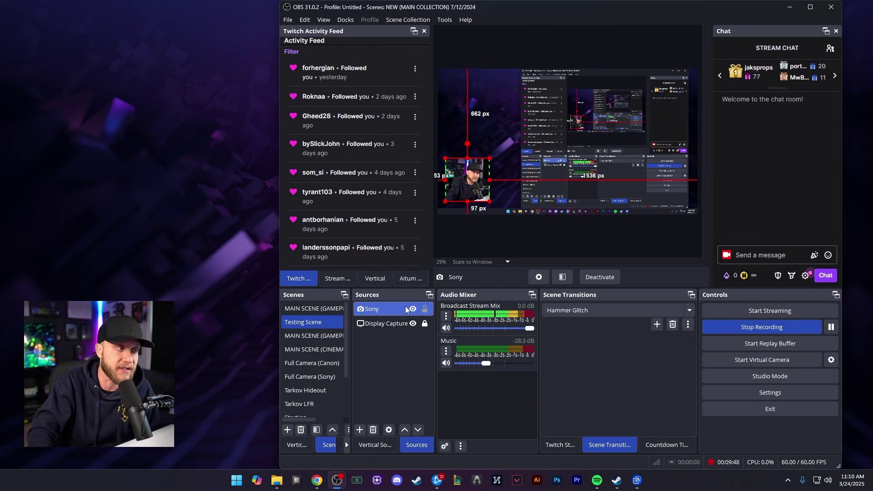
pyautogui.moveTo(491, 158); pyautogui.dragTo(561, 101)
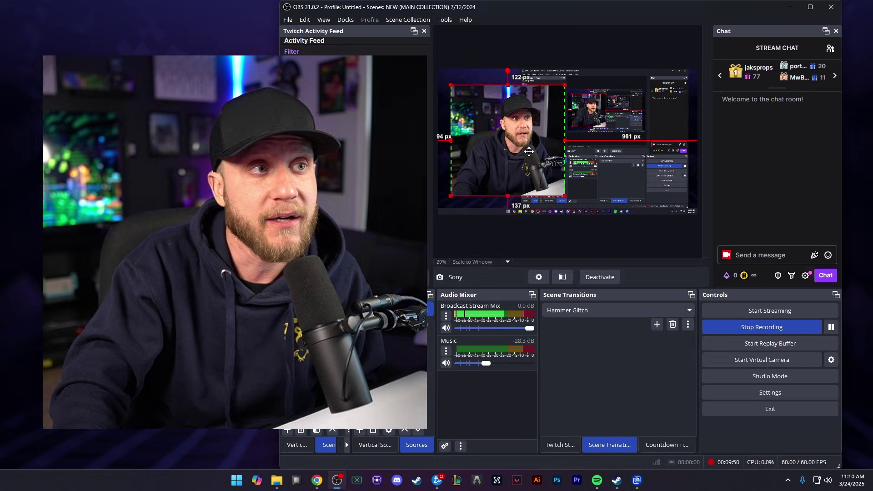
pyautogui.click(462, 236)
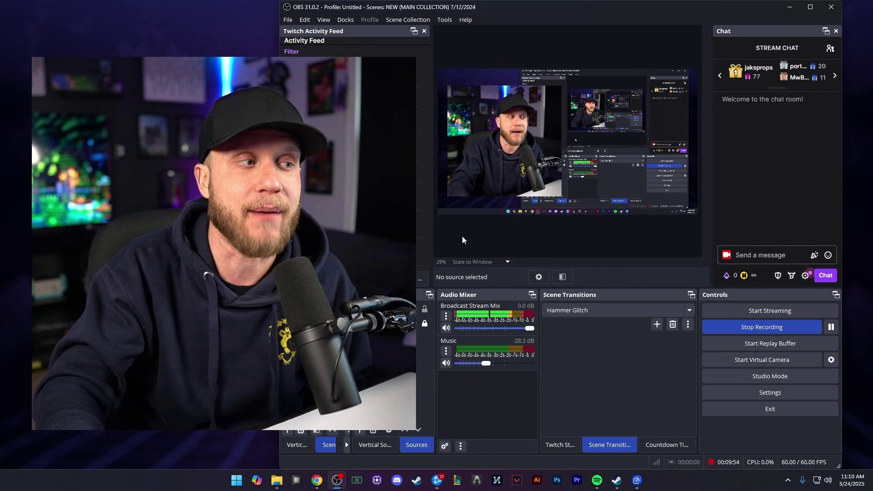
pyautogui.click(509, 148)
pyautogui.moveTo(564, 85); pyautogui.dragTo(509, 141)
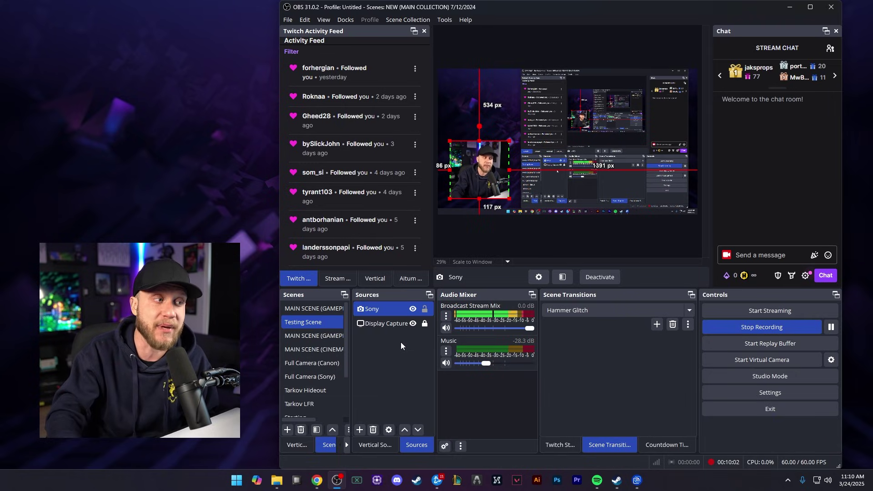
# Step: Lock the Sony webcam and check the lock status of both sources
pyautogui.click(425, 309)
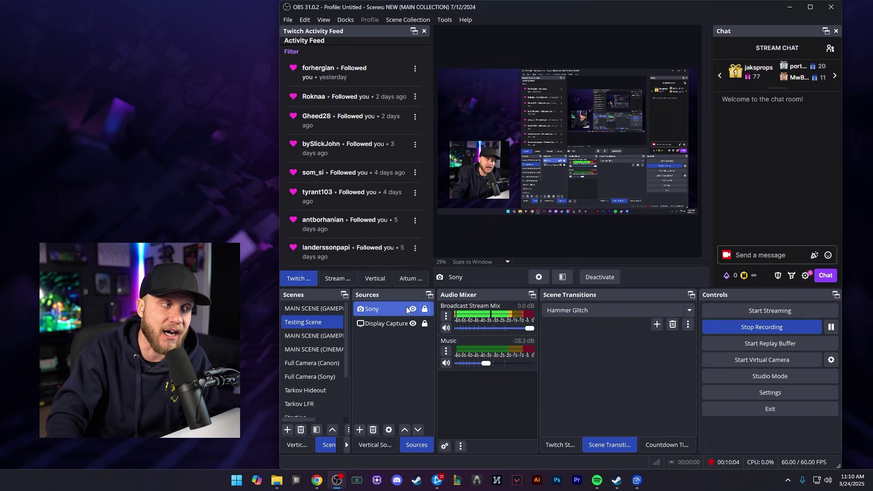
pyautogui.click(463, 148)
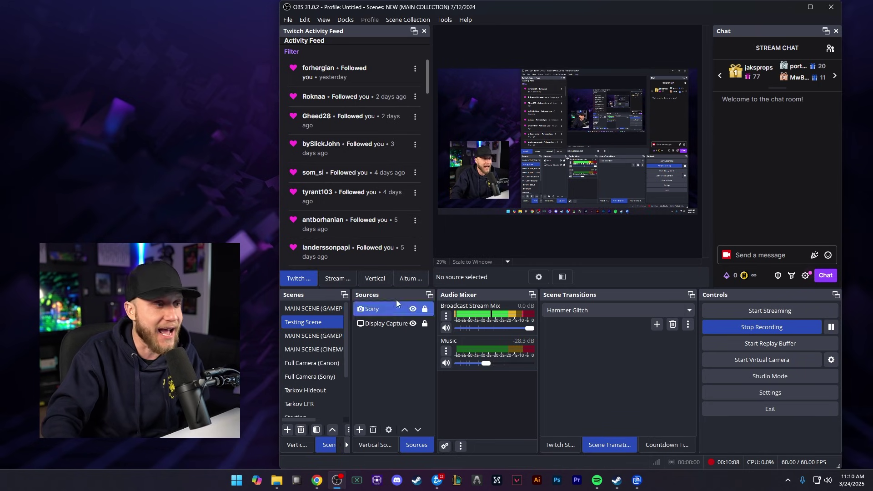
pyautogui.click(391, 310)
pyautogui.click(386, 323)
pyautogui.click(489, 185)
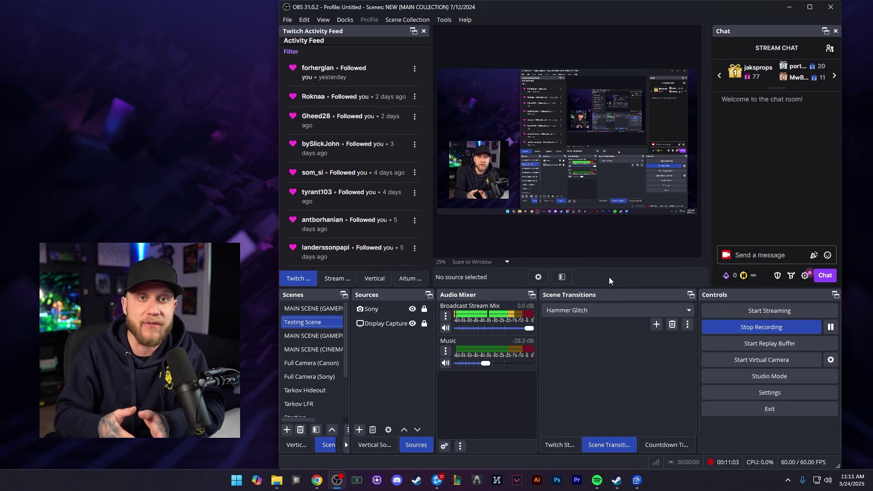
pyautogui.rightClick(475, 385)
pyautogui.click(501, 392)
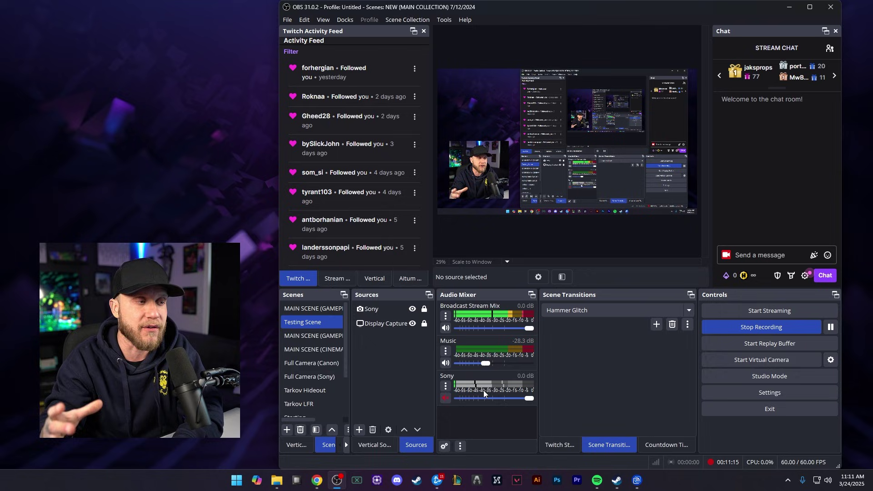
pyautogui.click(446, 399)
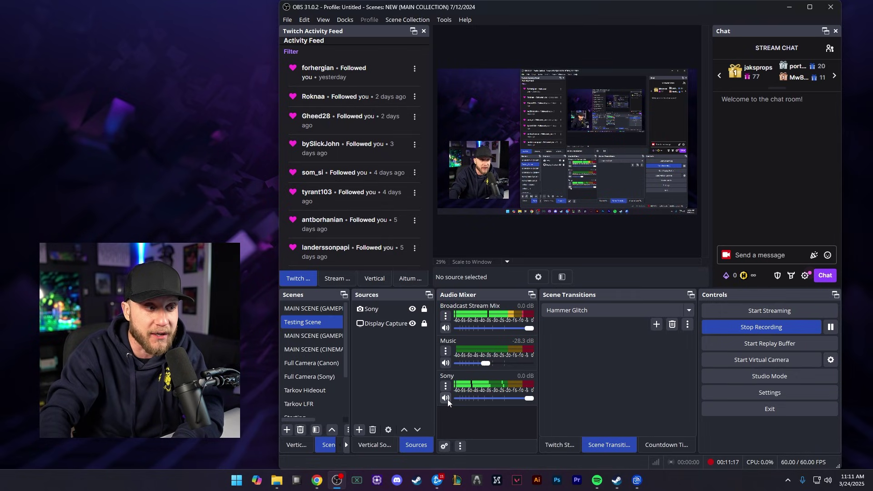
pyautogui.click(447, 399)
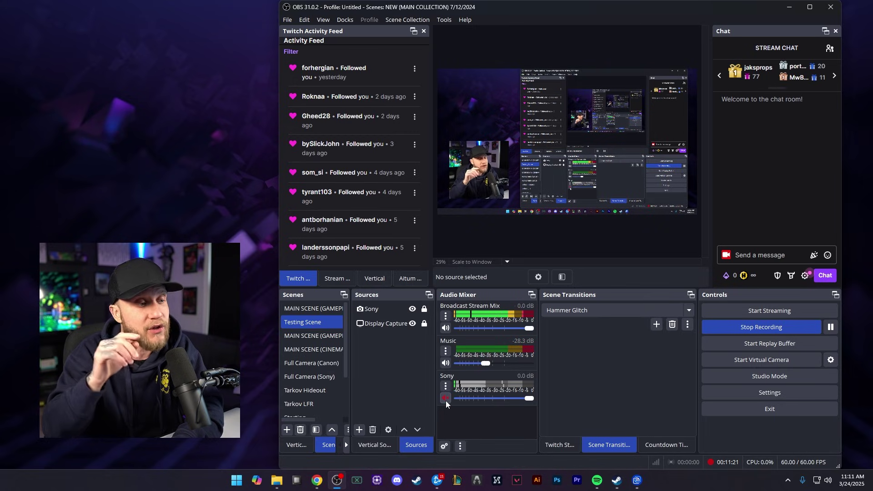
pyautogui.rightClick(466, 375)
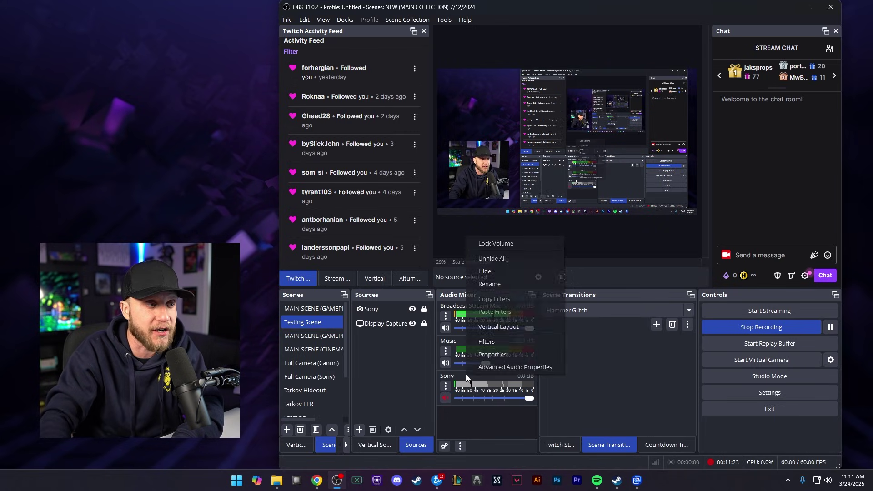
pyautogui.click(502, 271)
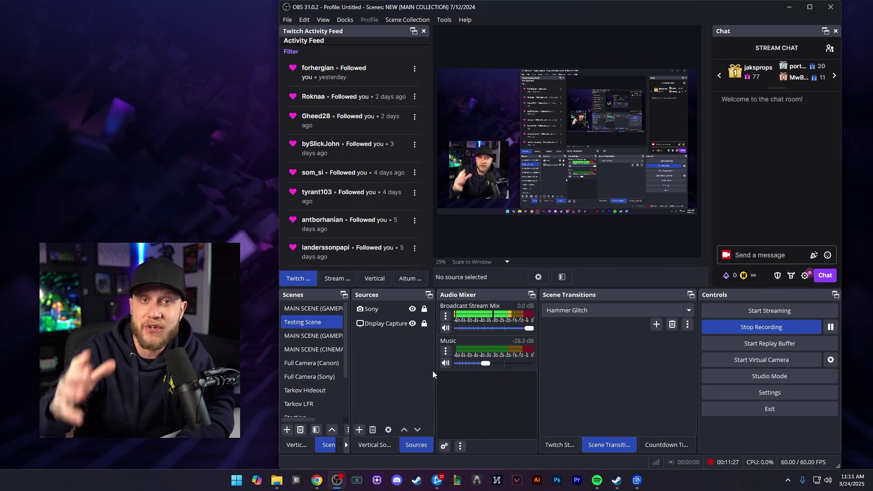
pyautogui.click(731, 395)
pyautogui.click(364, 149)
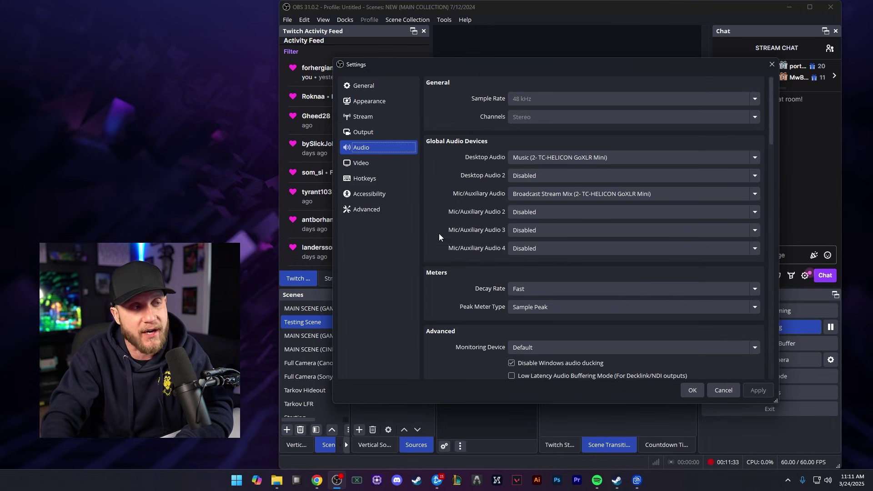
pyautogui.click(582, 195)
pyautogui.click(550, 244)
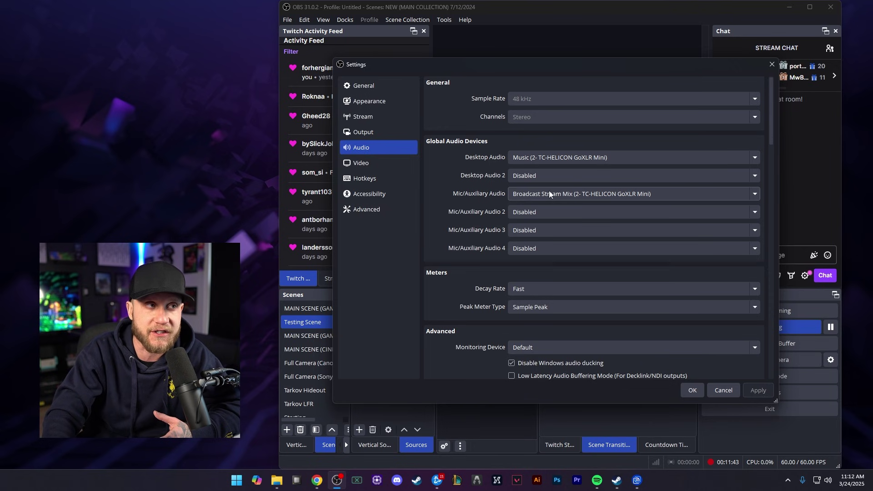
pyautogui.click(693, 391)
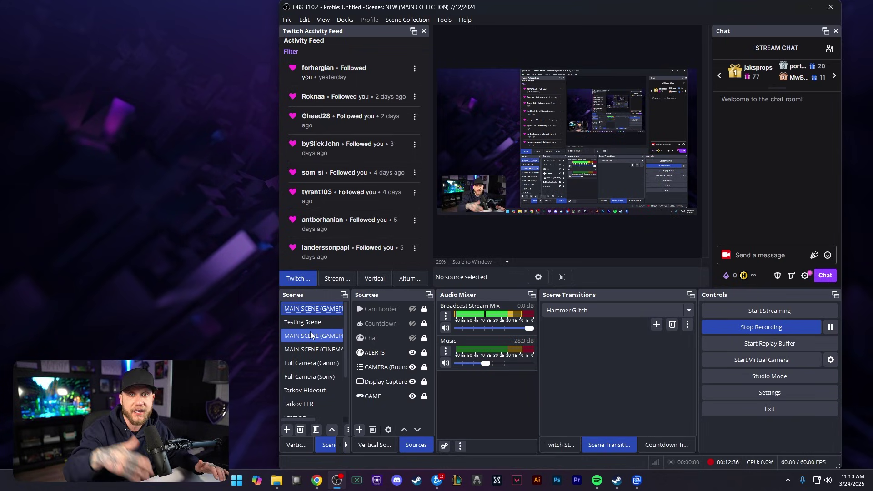
pyautogui.click(731, 393)
pyautogui.click(388, 180)
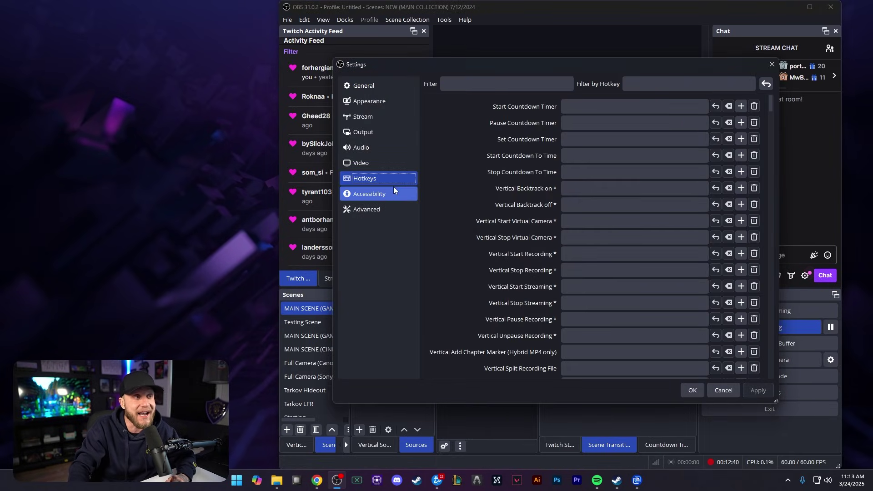
pyautogui.moveTo(773, 103); pyautogui.dragTo(776, 163)
pyautogui.scroll(-8, 531, 160)
pyautogui.scroll(4, 519, 174)
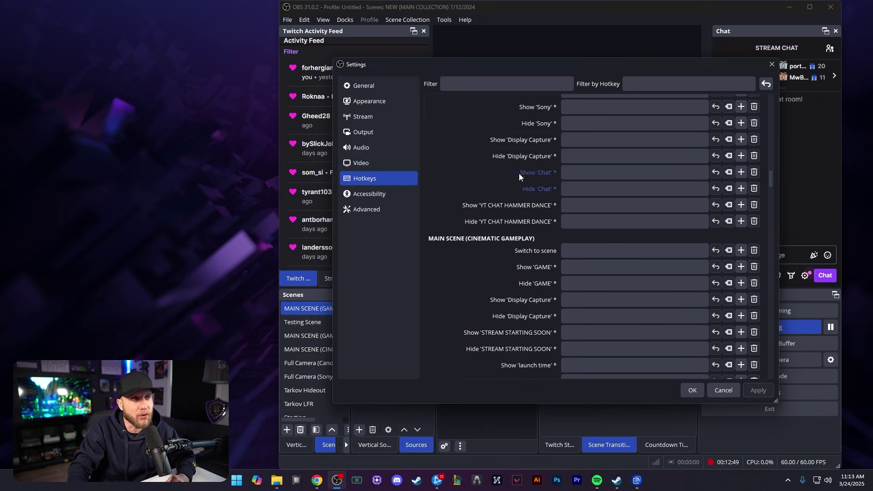
pyautogui.scroll(10, 477, 195)
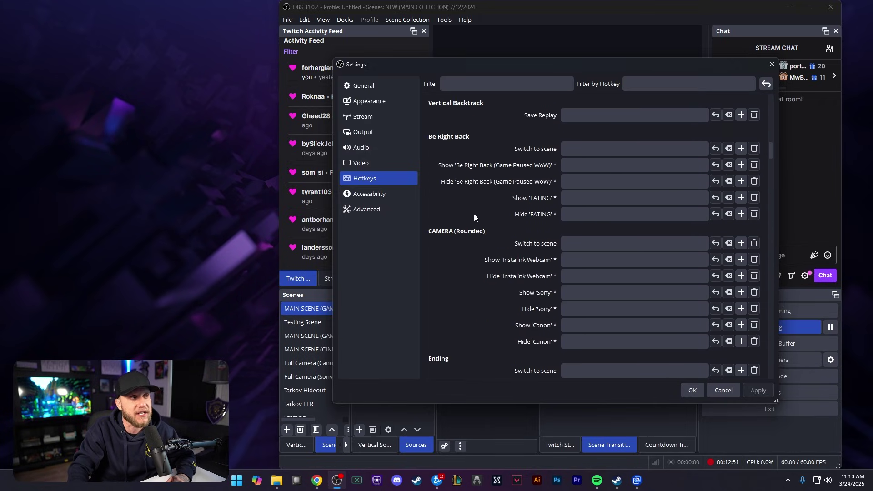
pyautogui.scroll(15, 486, 241)
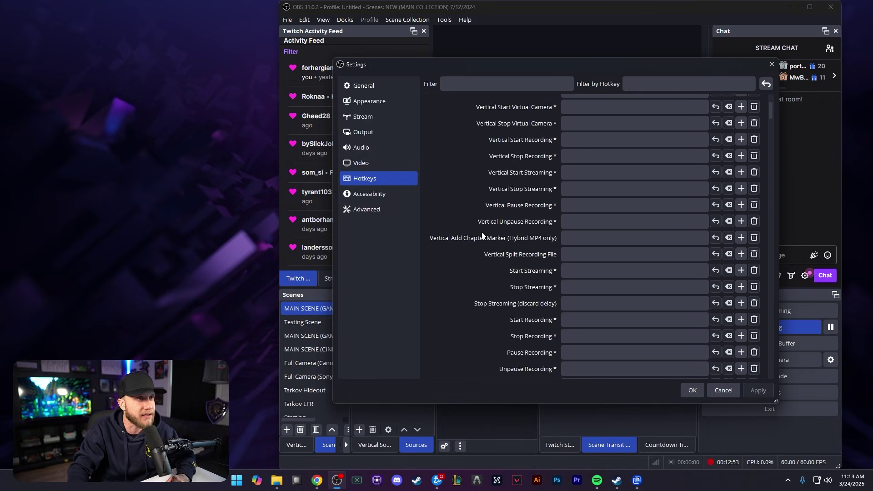
pyautogui.moveTo(771, 106); pyautogui.dragTo(766, 187)
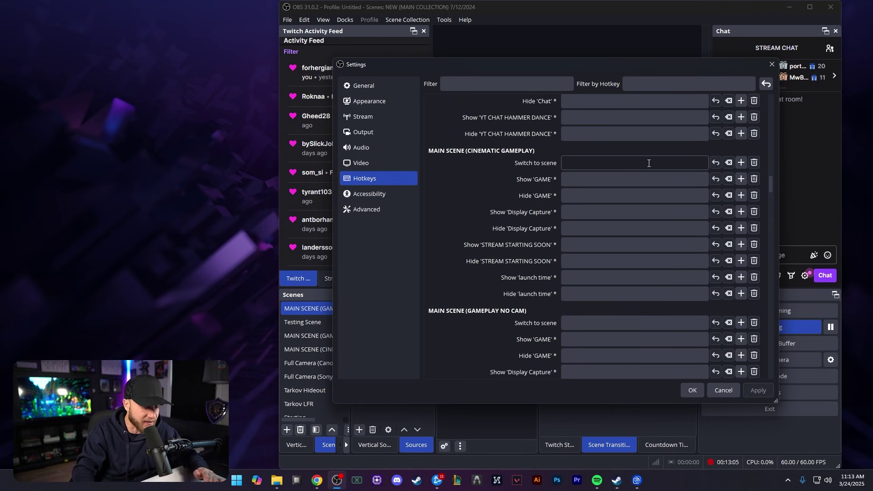
pyautogui.click(693, 390)
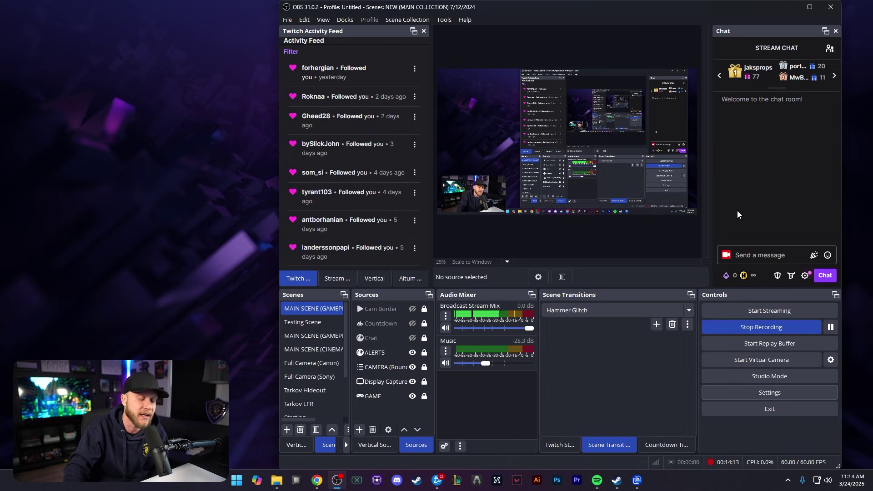
# Step: Bring Spotify forward on the StreamBeats page and filter its discography to albums
pyautogui.click(597, 481)
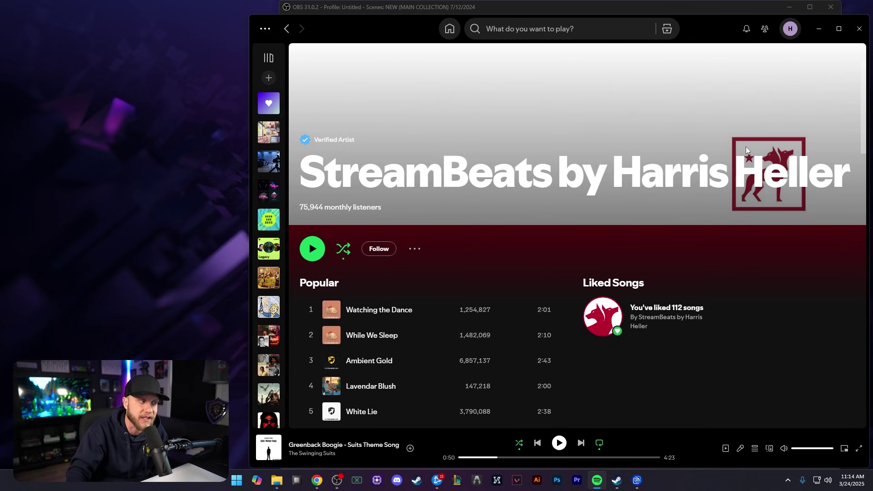
pyautogui.moveTo(712, 29); pyautogui.dragTo(709, 23)
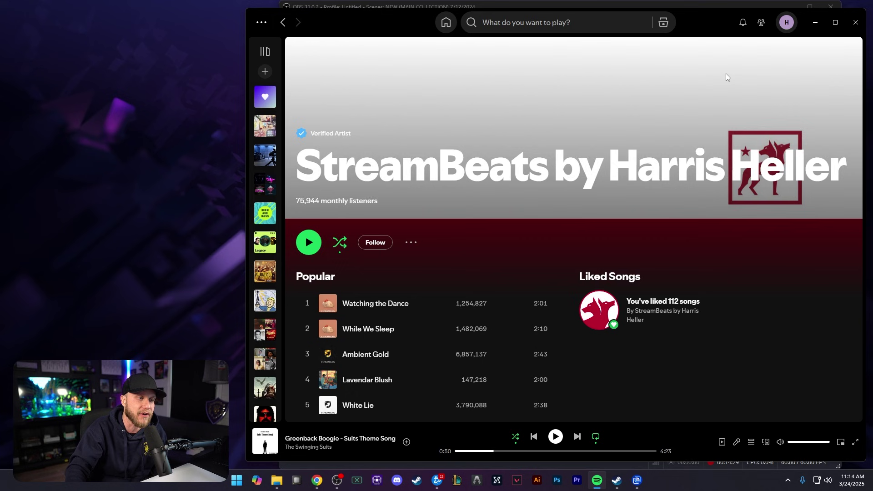
pyautogui.scroll(-6, 648, 249)
pyautogui.click(376, 178)
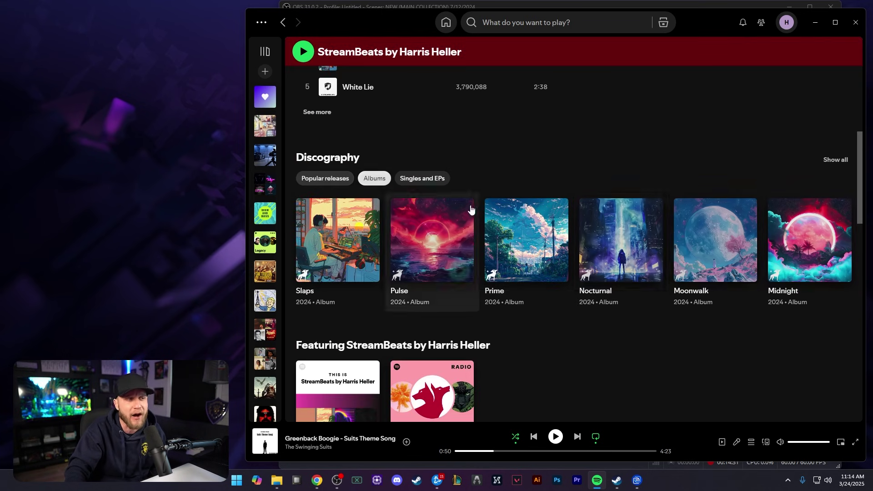